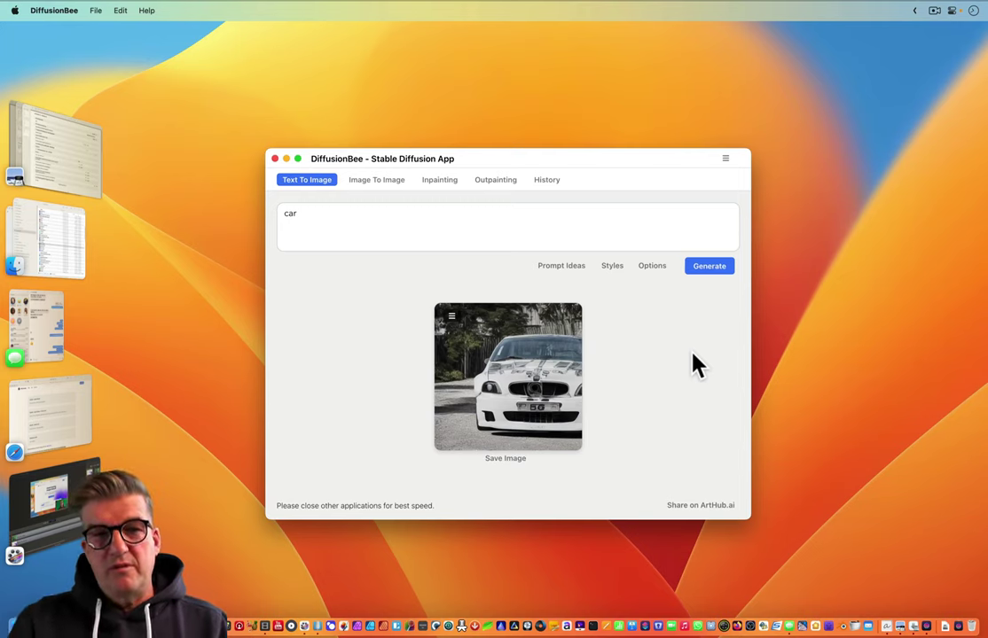
Step: Replace the prompt with "fluffy cute rabbit" and generate the image twice
click(284, 209)
drag(277, 214, 352, 224)
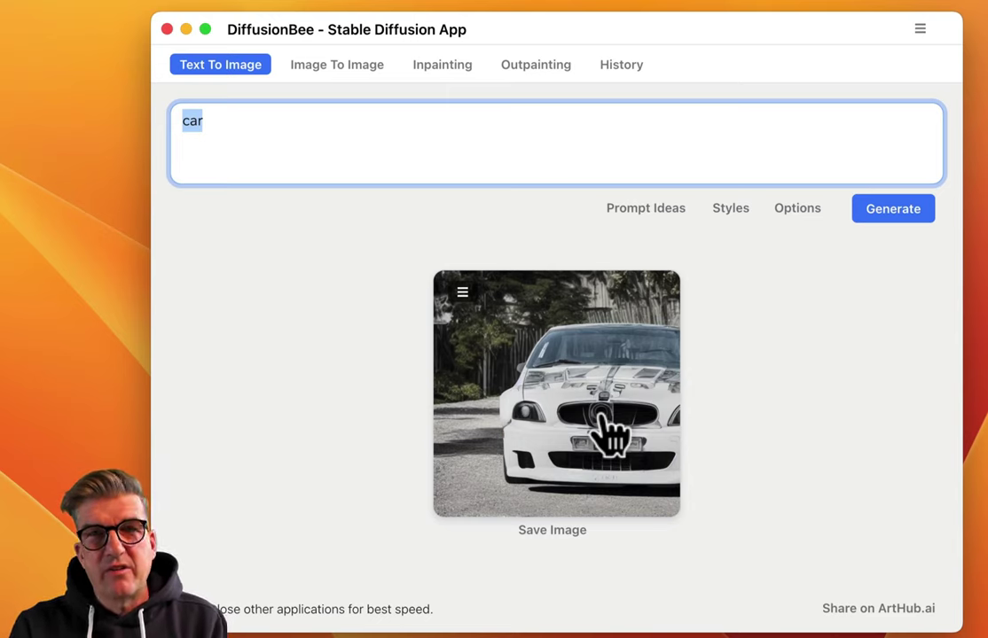
text(fl)
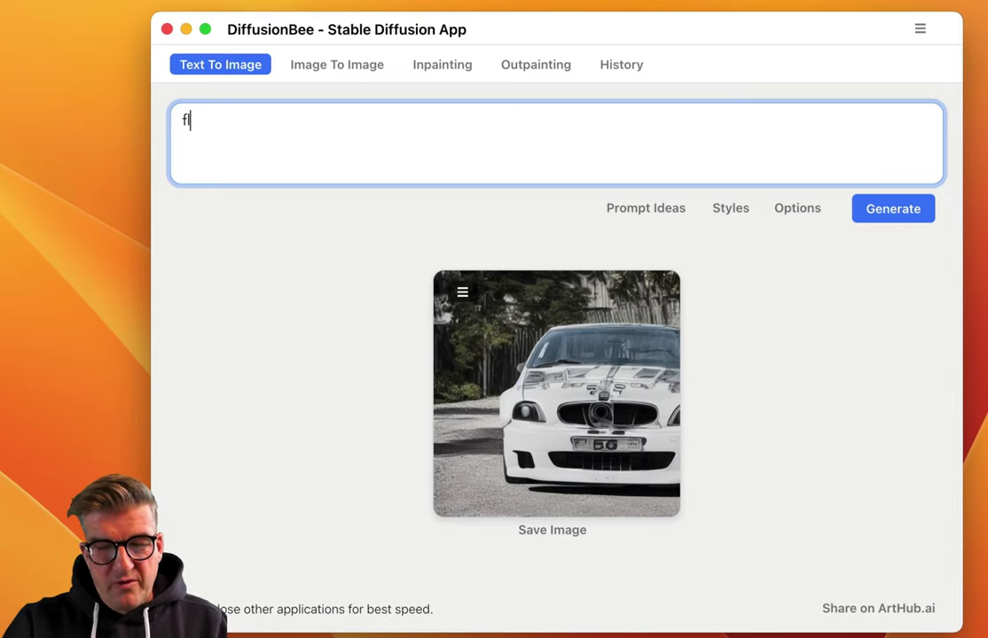
text(uffy cute rabbit)
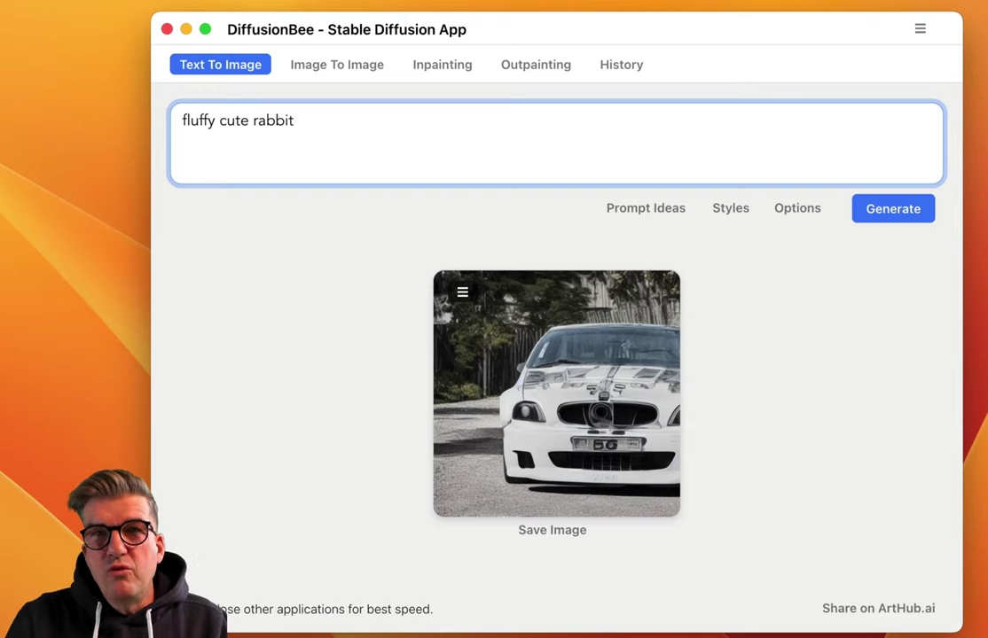
click(885, 220)
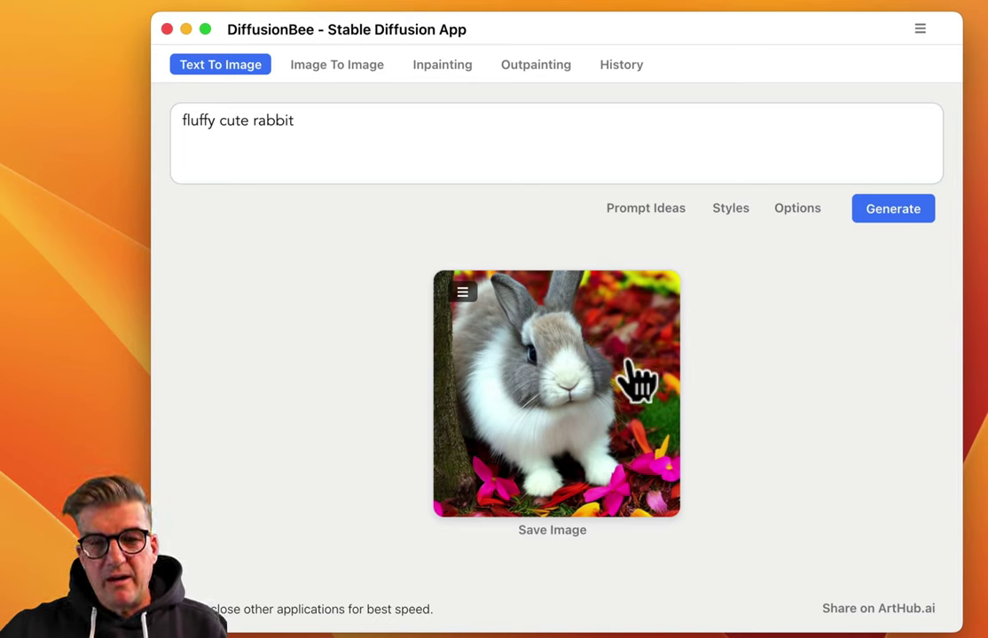
click(860, 215)
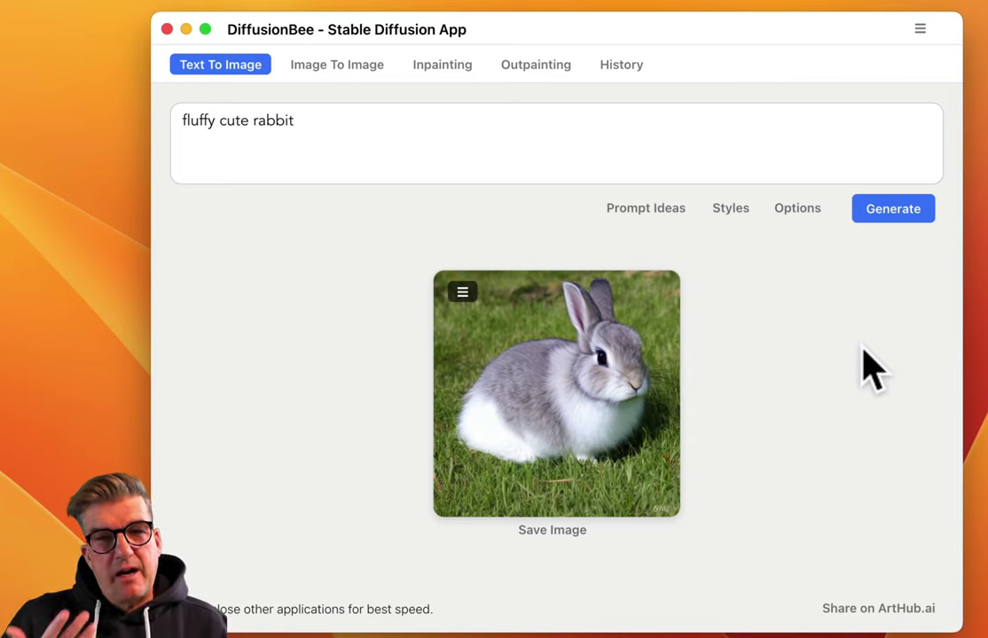
Step: Set the resolution width to 768 in the generation options and generate a rabbit image
click(798, 211)
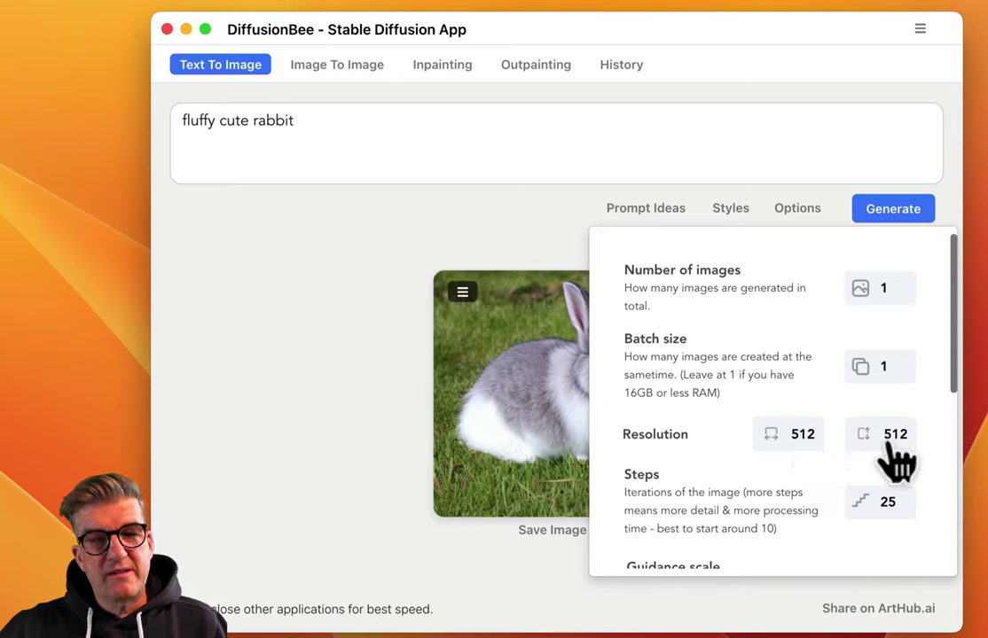
click(803, 445)
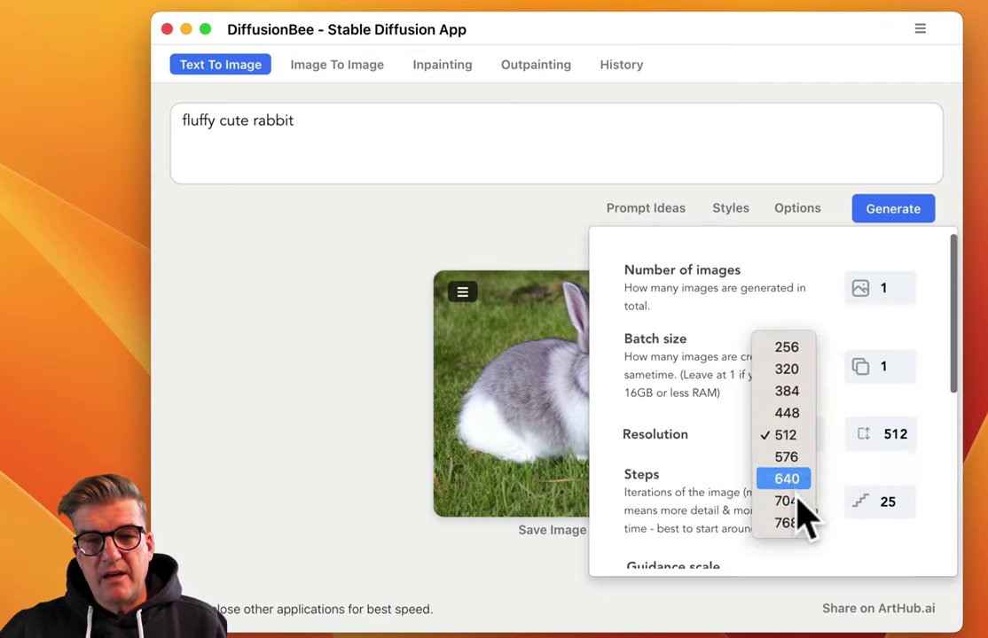
click(788, 525)
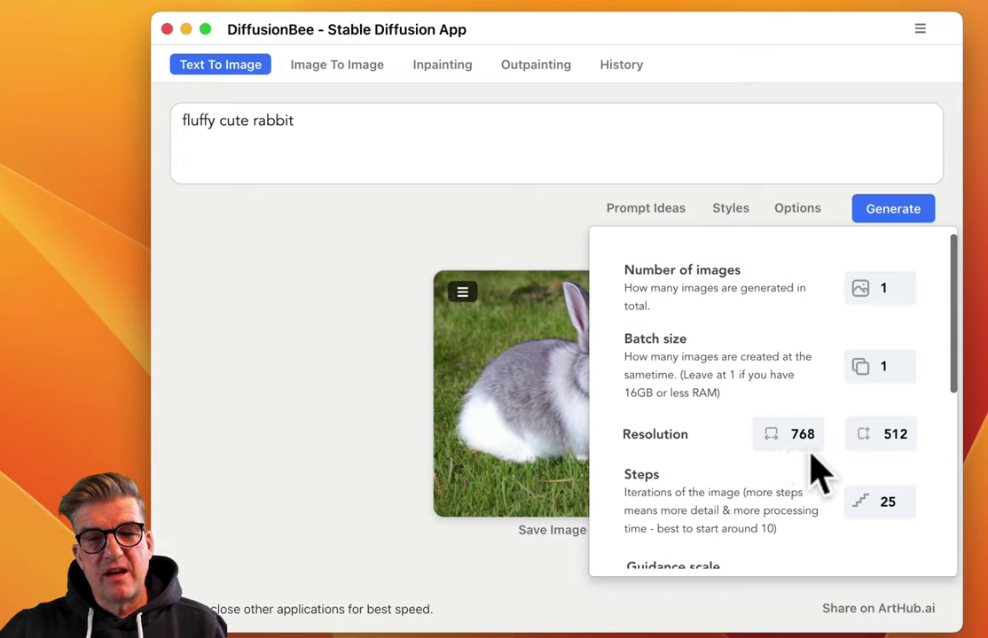
click(897, 207)
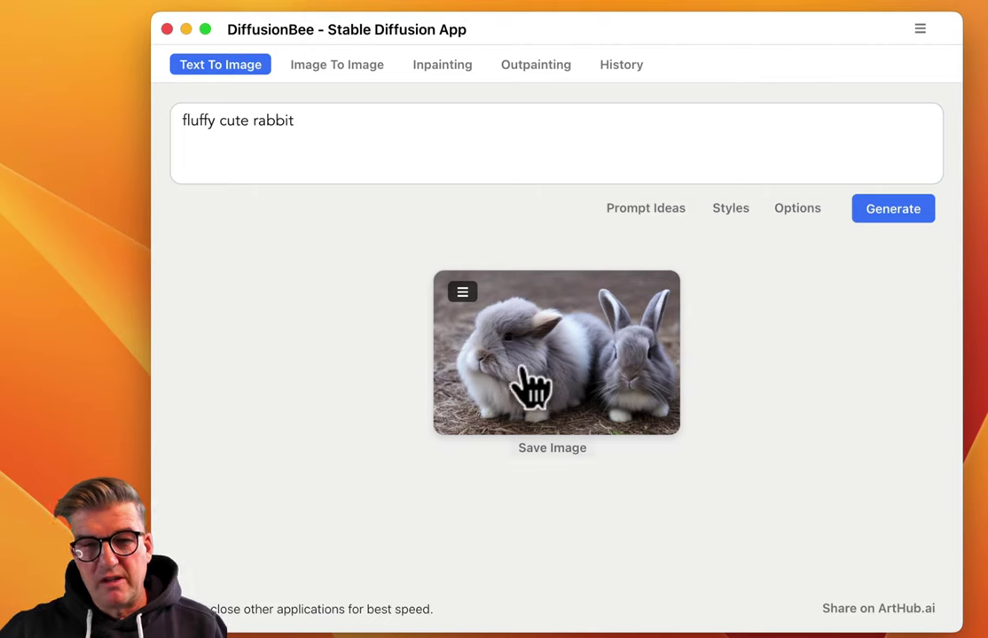
Step: Generate three more variations from the same rabbit prompt at 768 by 512 resolution
click(889, 213)
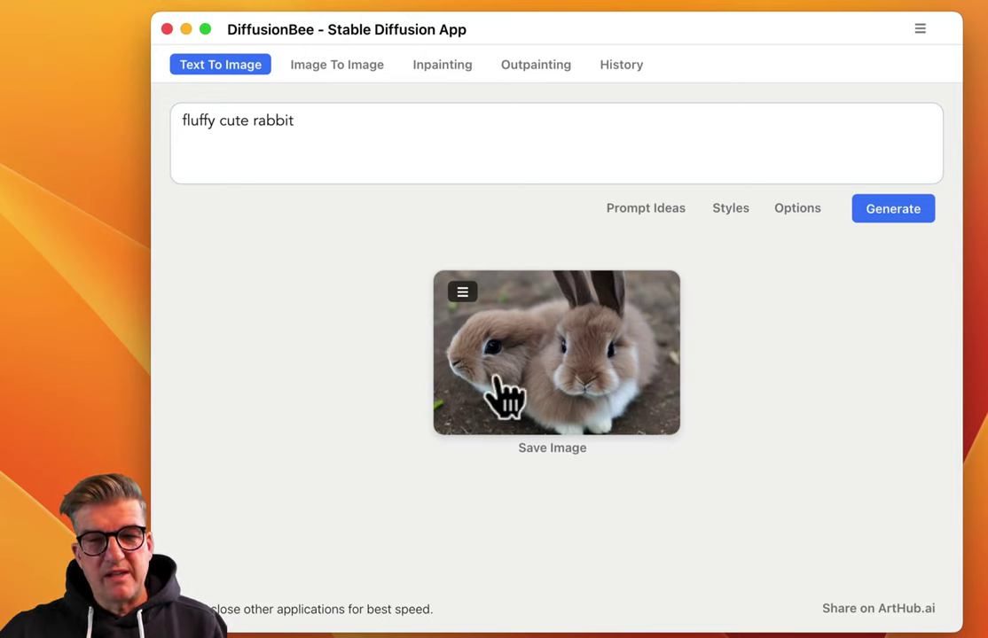
click(891, 213)
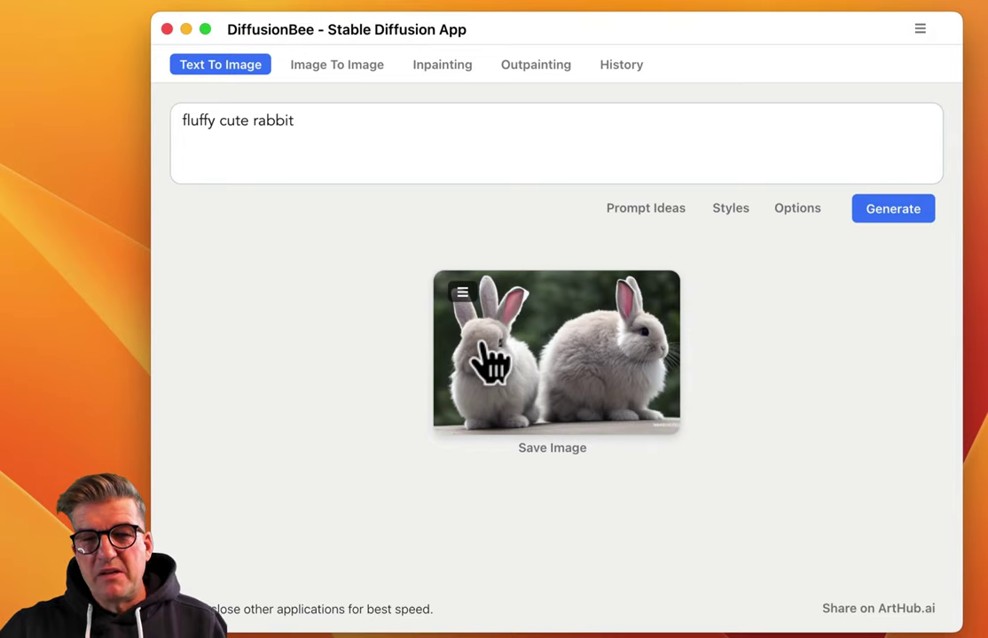
click(879, 209)
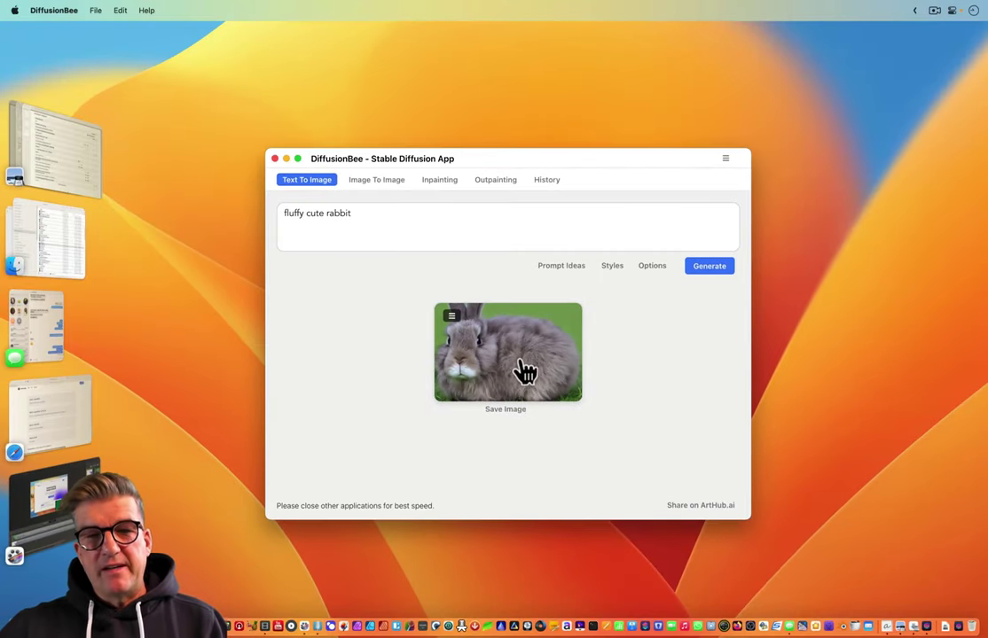
Step: View the generated grey rabbit image in its own window, close it and upscale the image
click(525, 371)
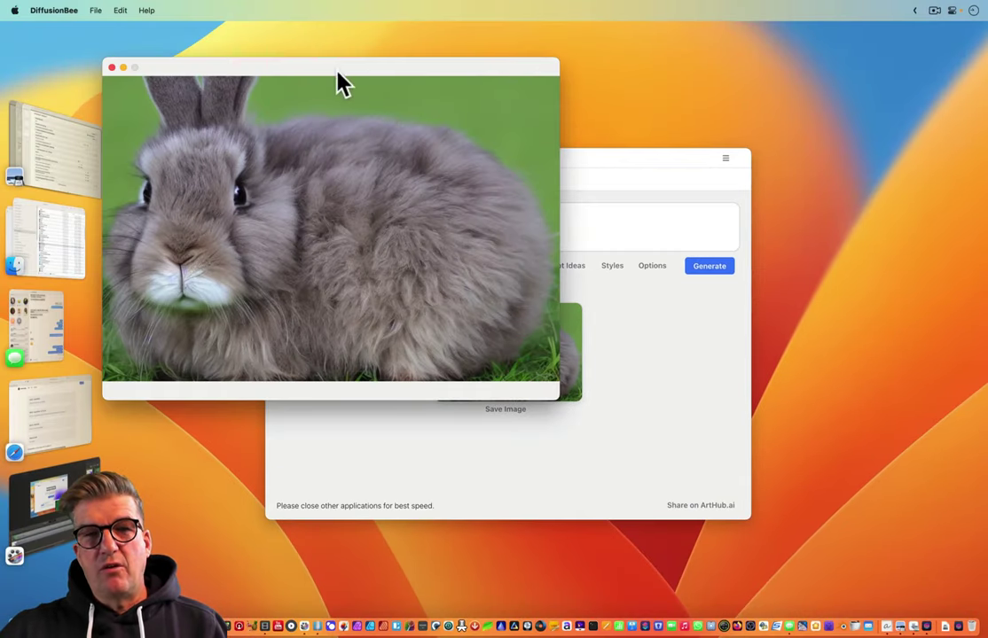
drag(344, 84, 563, 88)
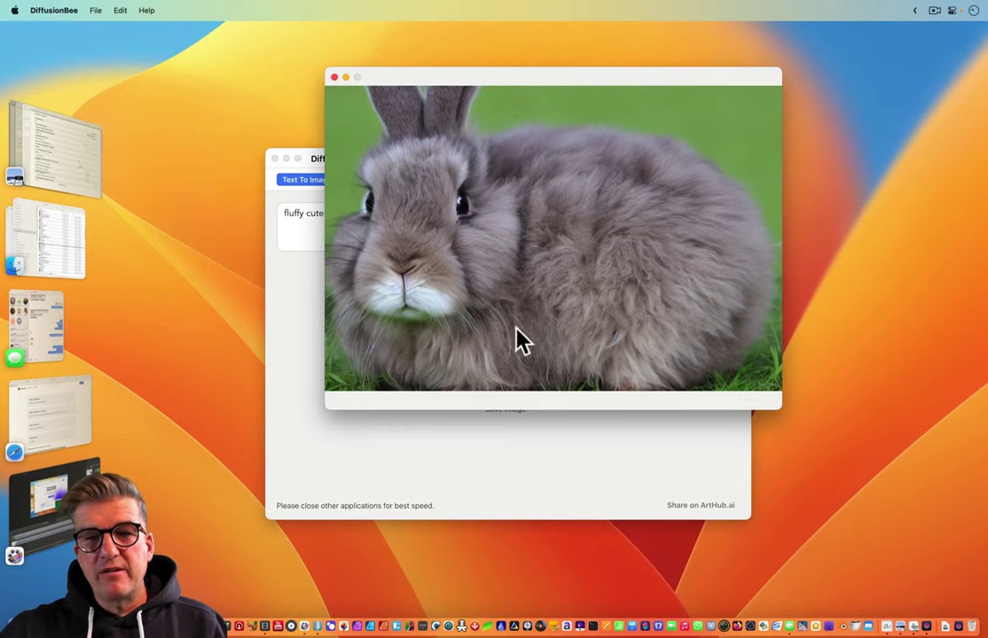
click(334, 77)
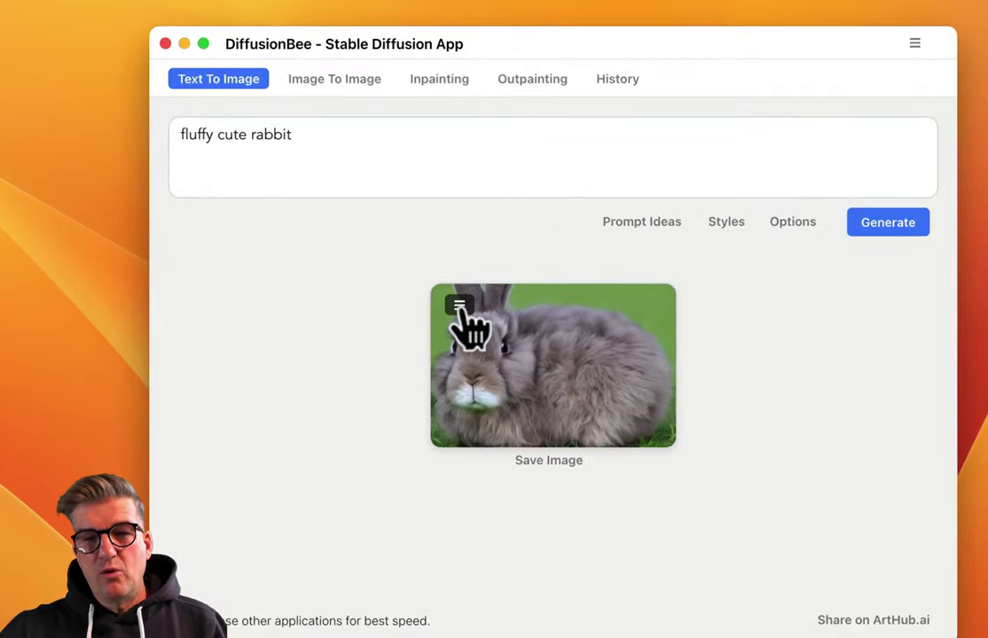
click(460, 306)
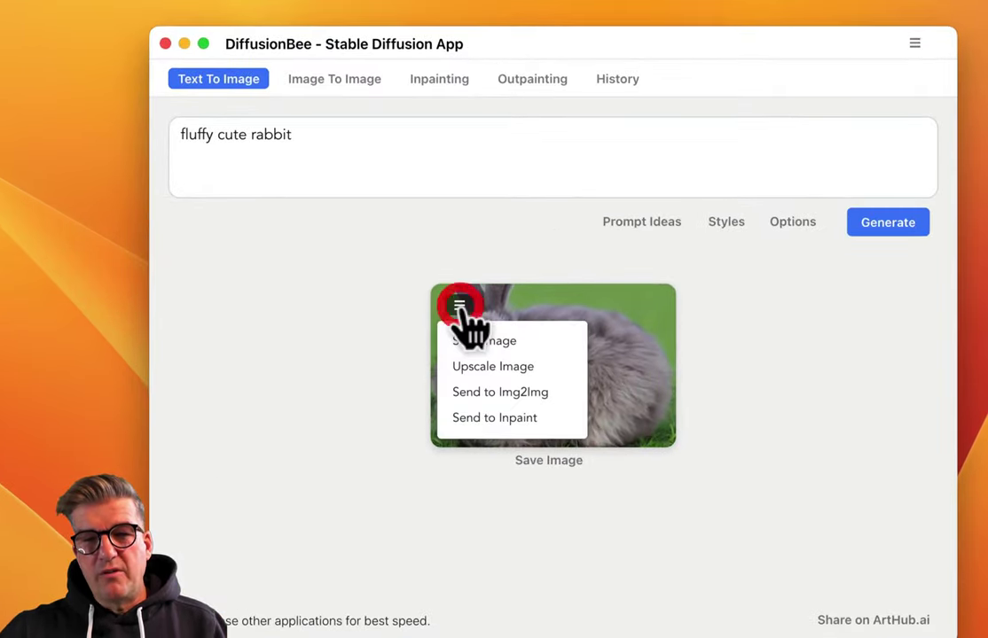
click(541, 370)
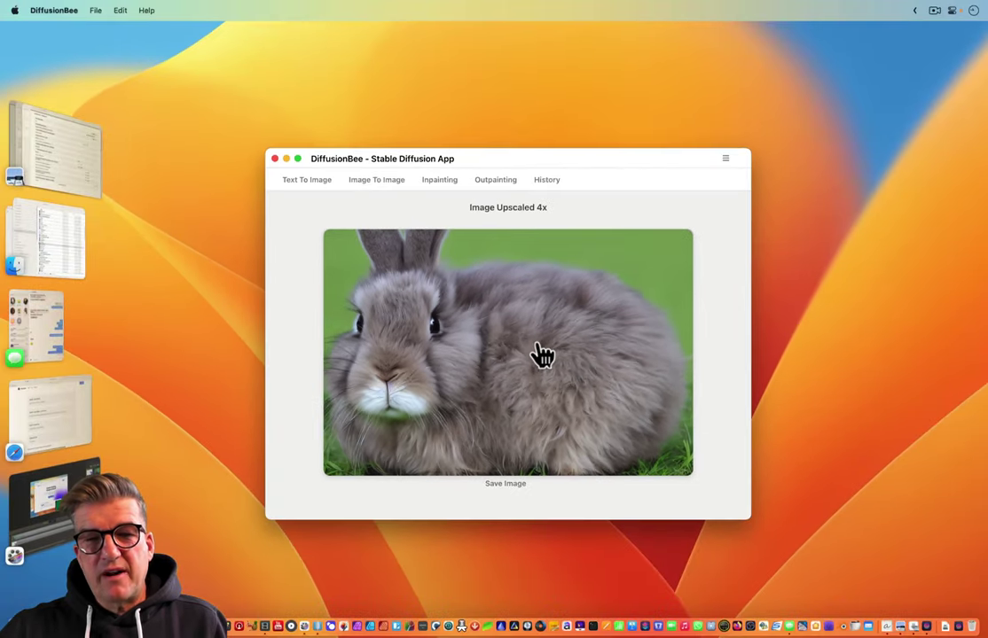
Step: Examine the upscaled rabbit image in a separate enlarged window, then close that window
click(539, 348)
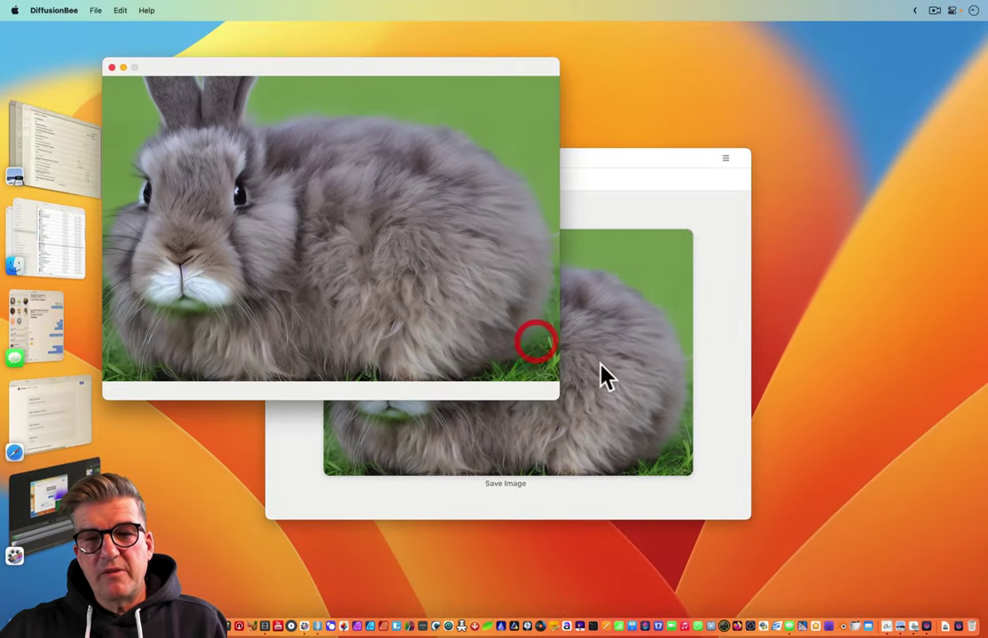
drag(380, 84, 536, 89)
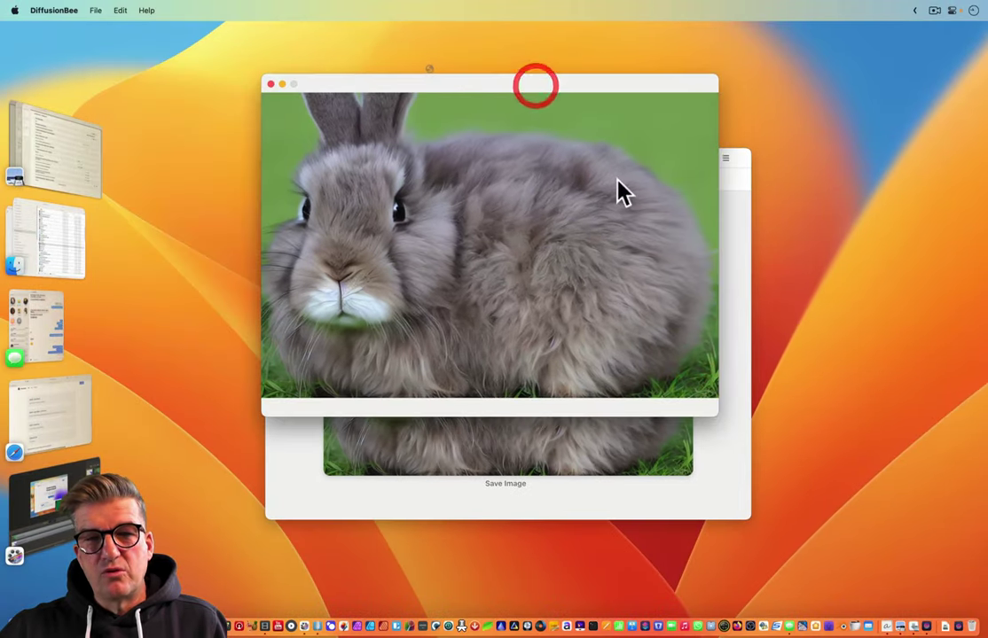
drag(715, 415, 925, 602)
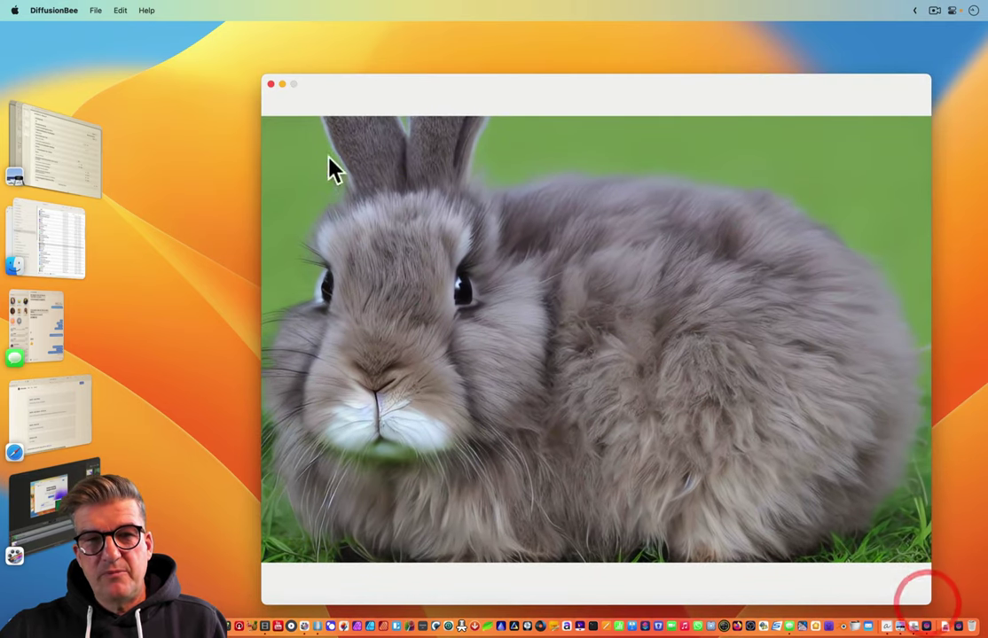
drag(257, 74, 145, 31)
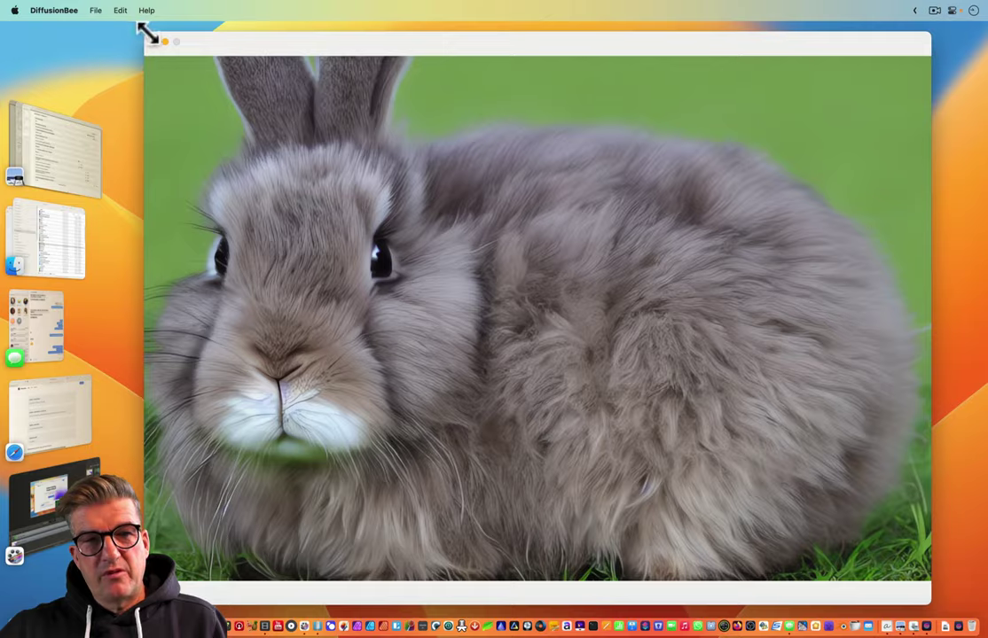
drag(146, 34, 331, 126)
drag(511, 154, 406, 111)
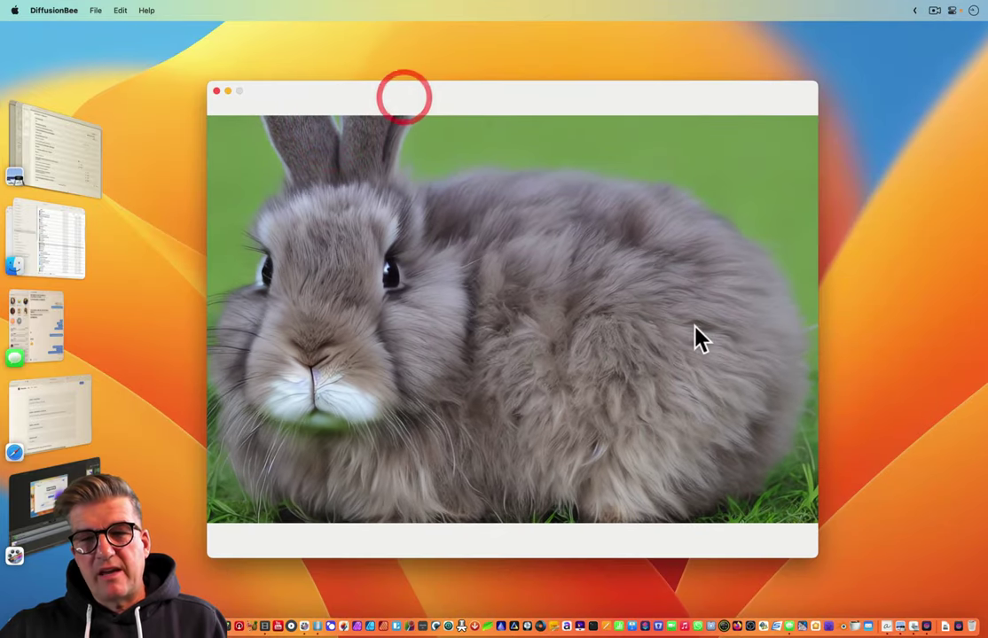
click(217, 91)
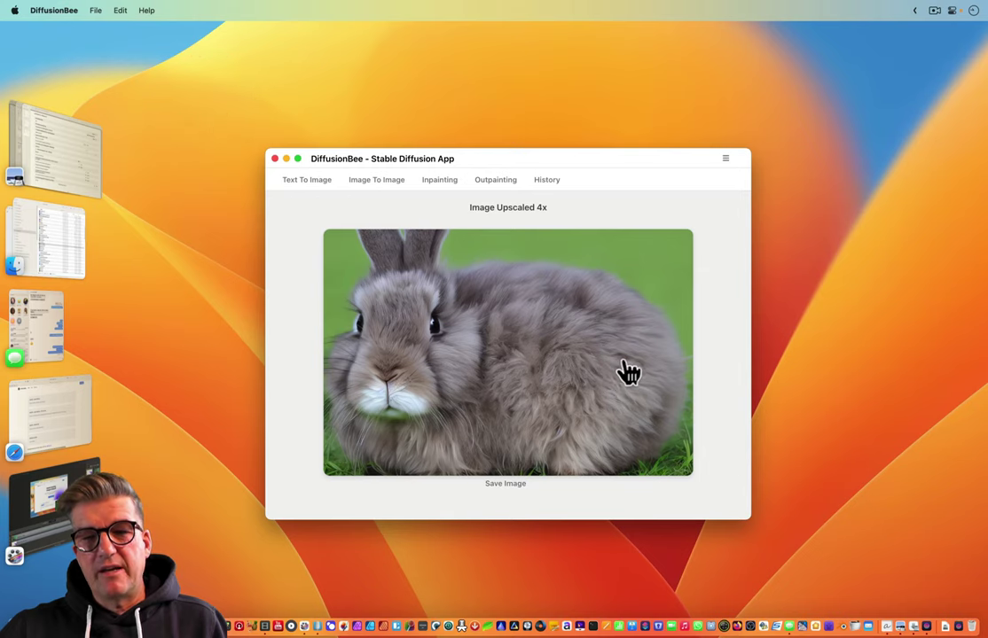
click(622, 363)
Step: Return to the text-to-image result, upscale the rabbit image again and go back to text-to-image generation
click(307, 180)
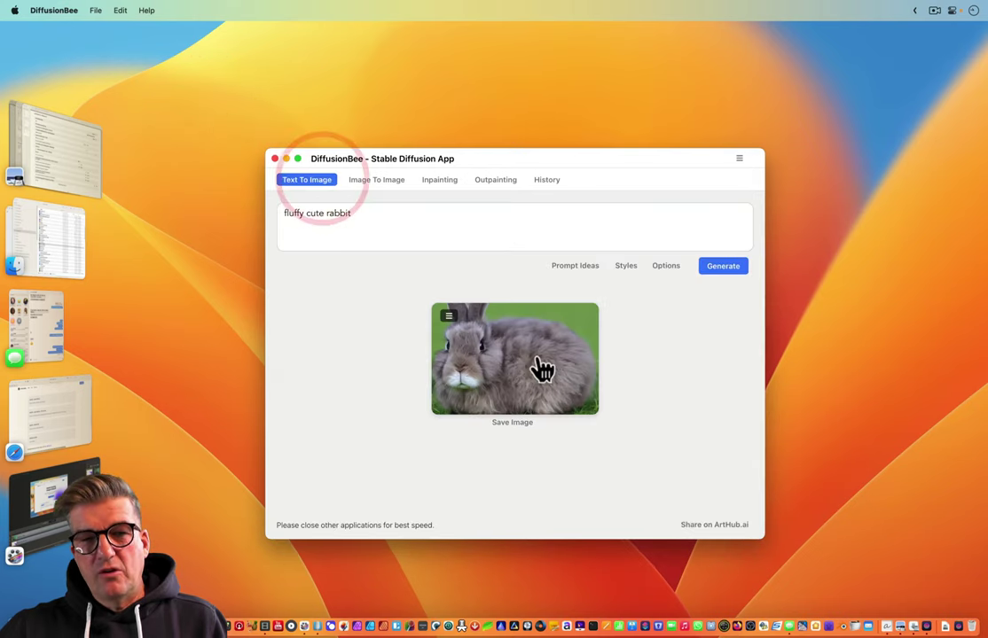
click(448, 315)
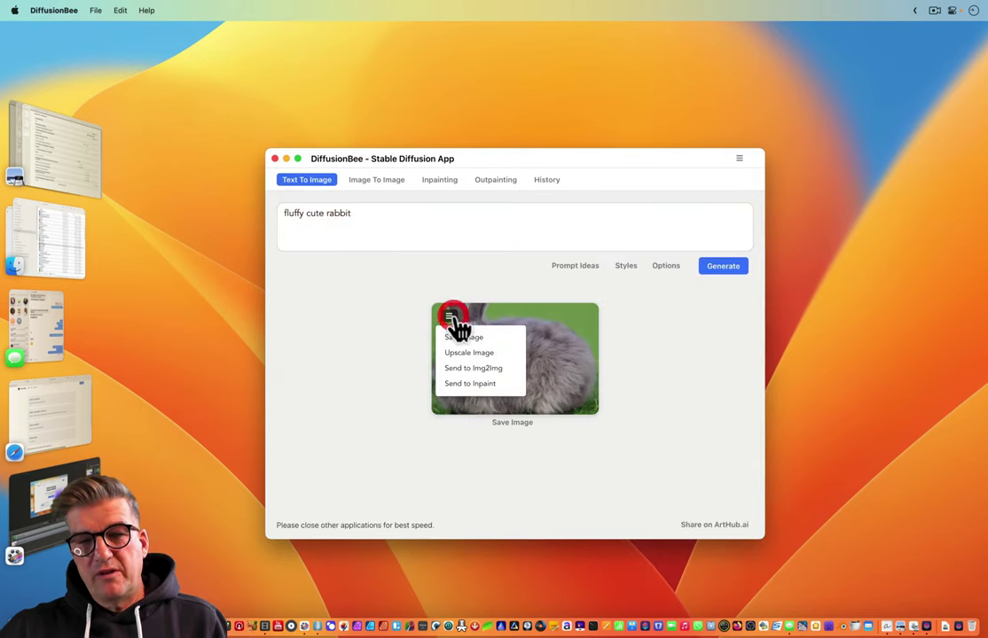
click(363, 321)
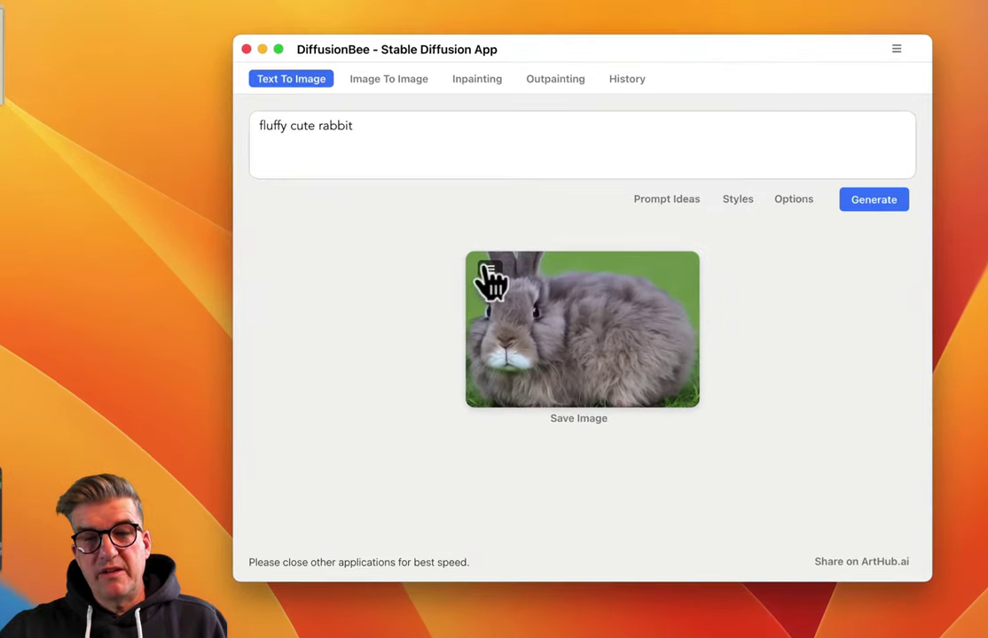
click(449, 315)
click(535, 320)
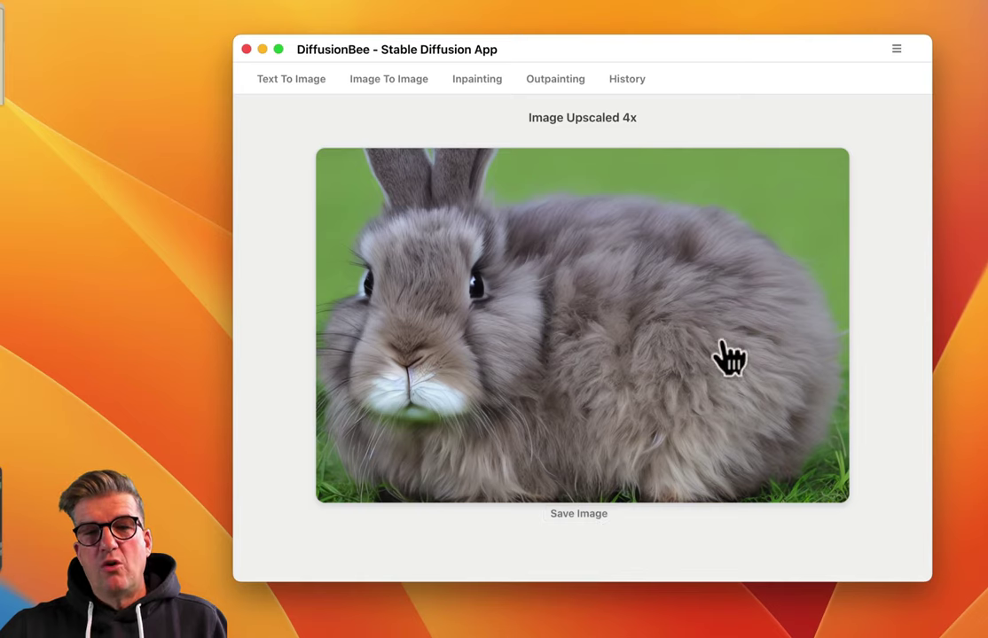
click(274, 79)
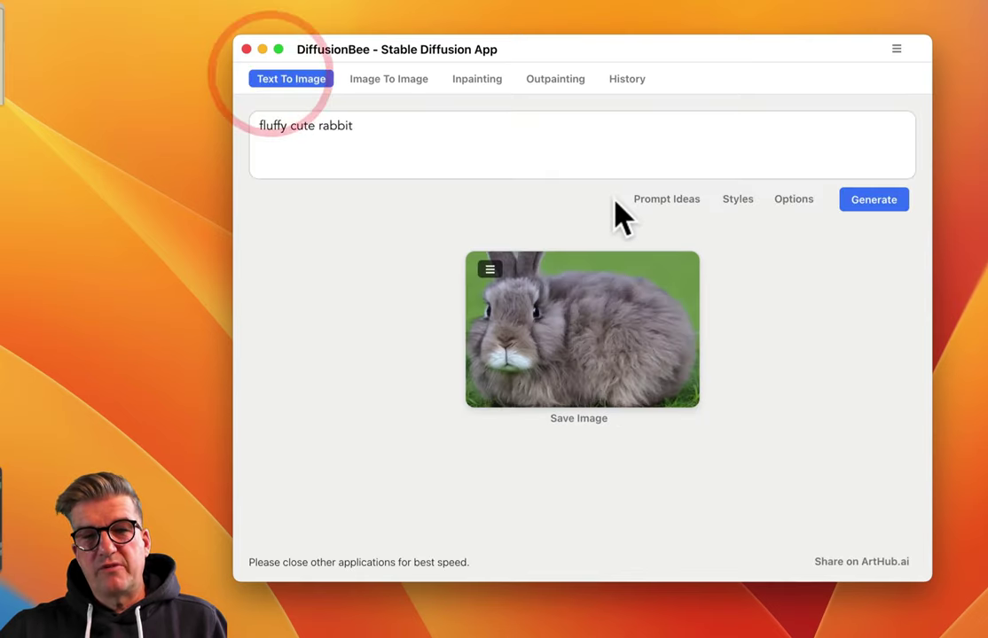